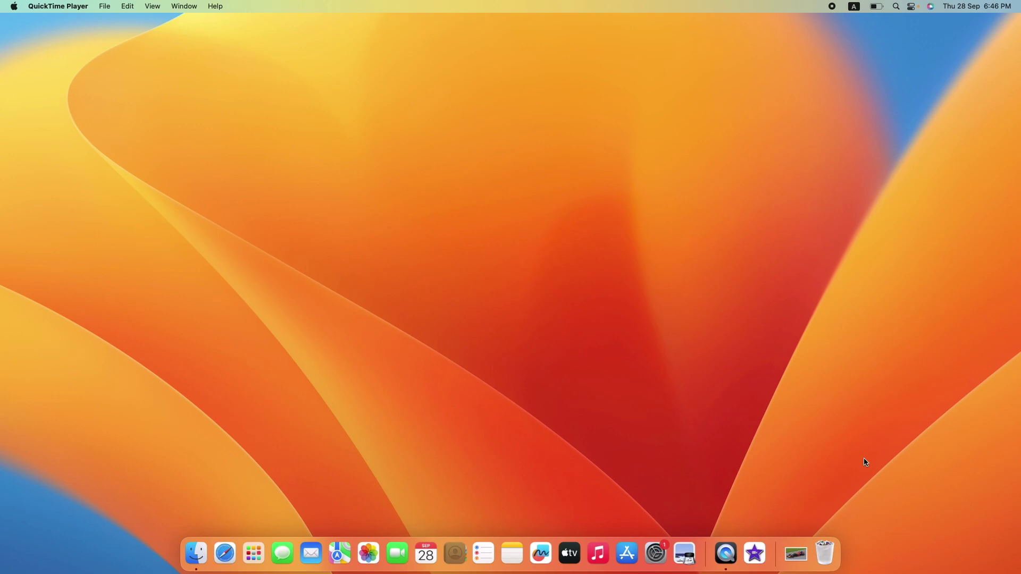
# Launch System Settings from the Apple menu and show its Wi-Fi pane.
pyautogui.click(14, 8)
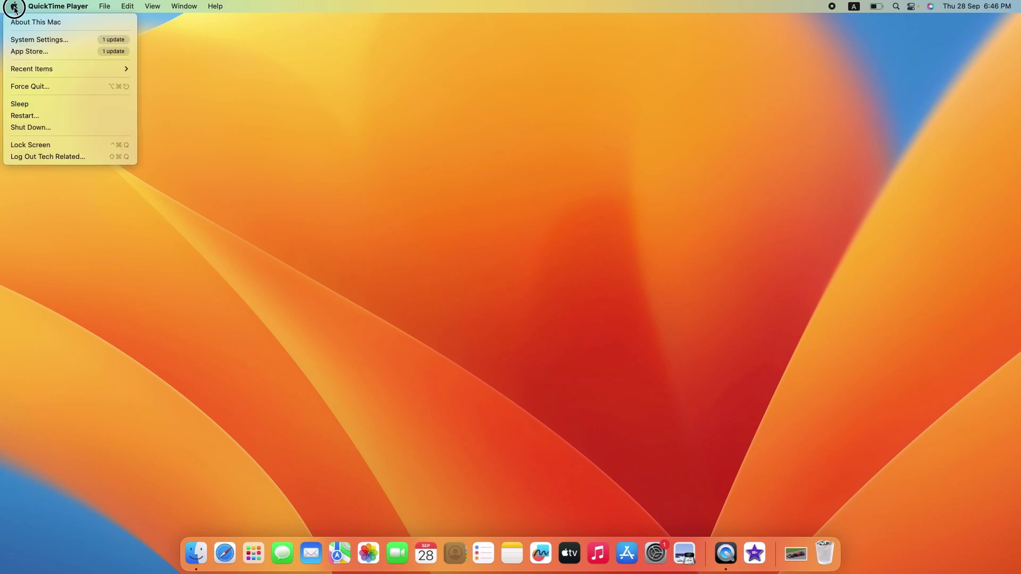
pyautogui.click(34, 40)
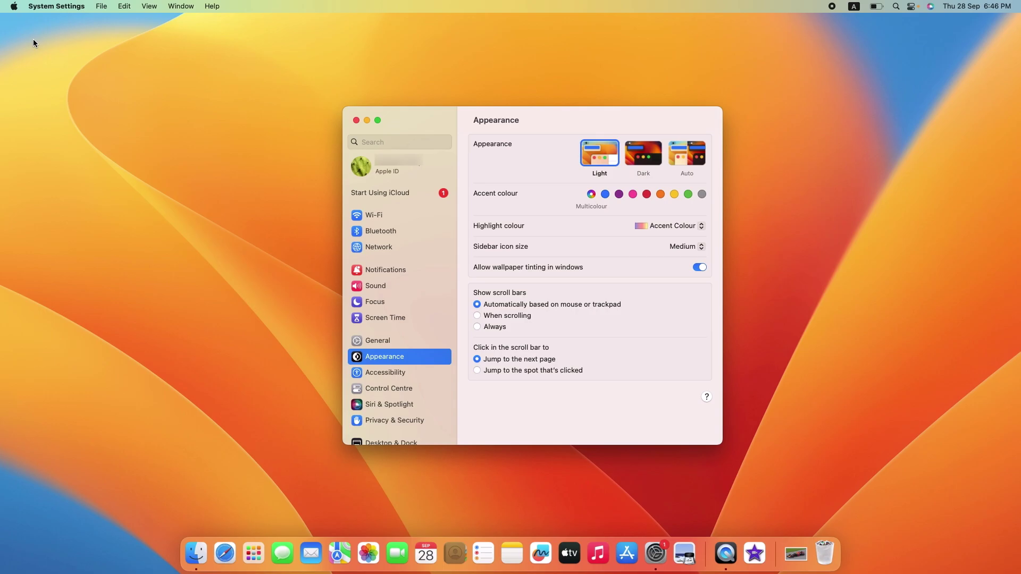
pyautogui.click(364, 214)
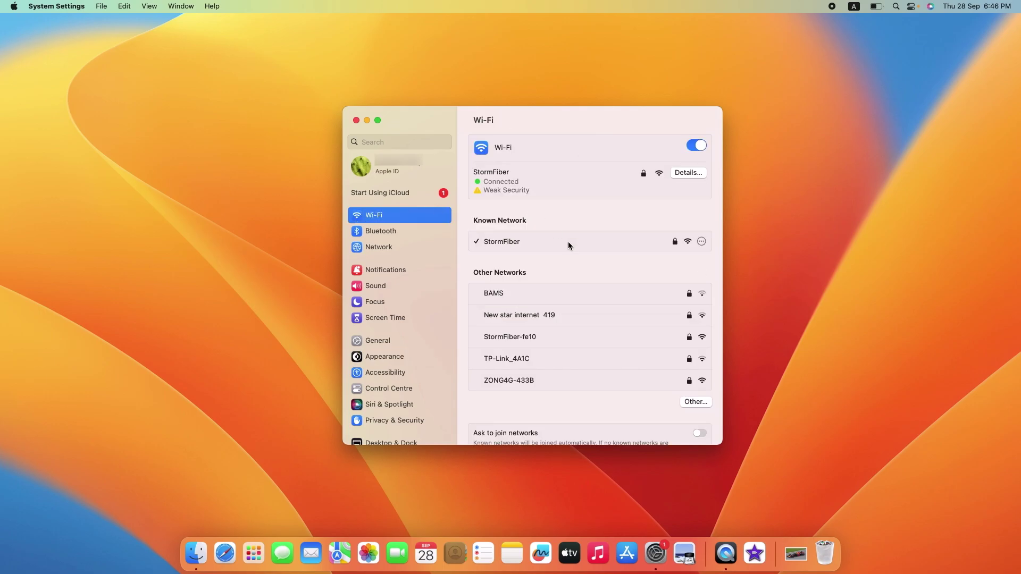
pyautogui.scroll(-2, 568, 242)
pyautogui.scroll(-3, 567, 245)
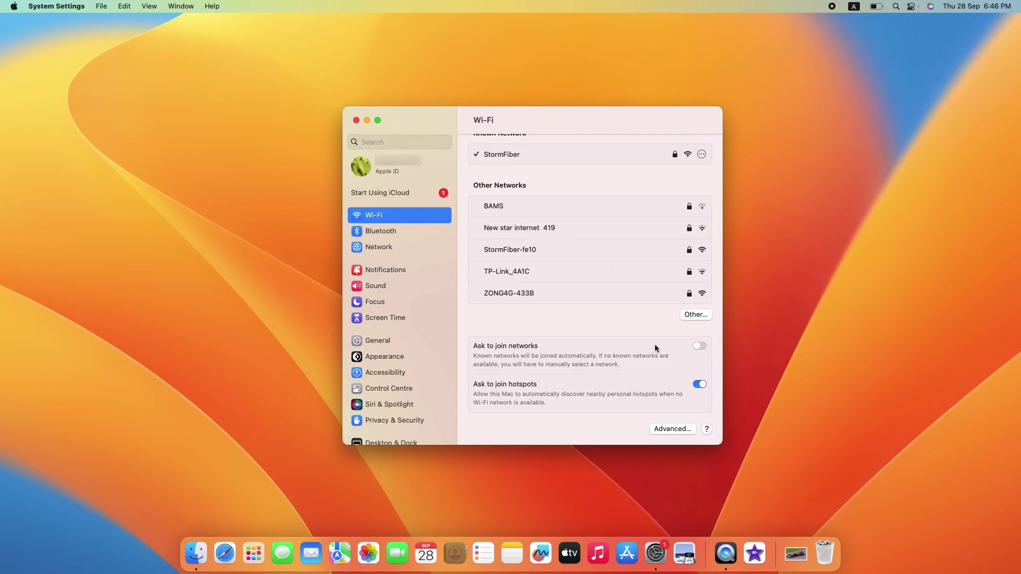
# Open Advanced Wi-Fi settings and the options menu for the saved known network.
pyautogui.click(676, 429)
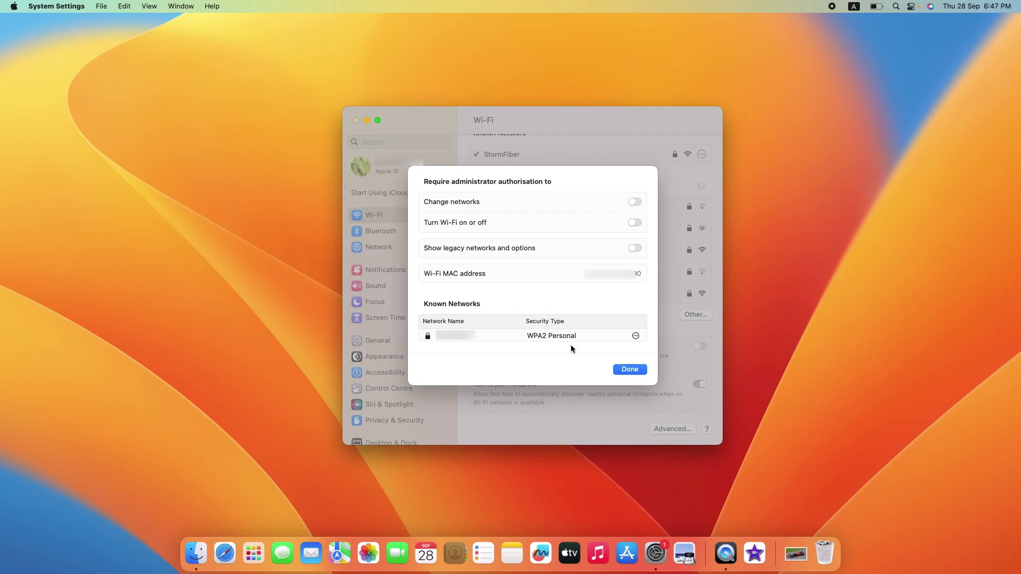
pyautogui.click(636, 336)
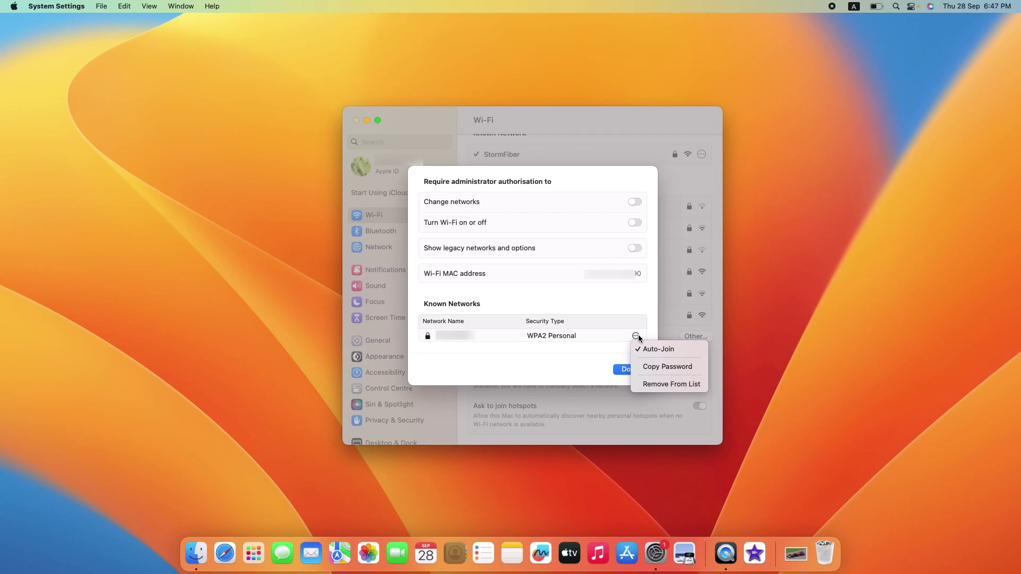
# Copy the saved network's password and paste it on a new line in the Notes note.
pyautogui.click(669, 366)
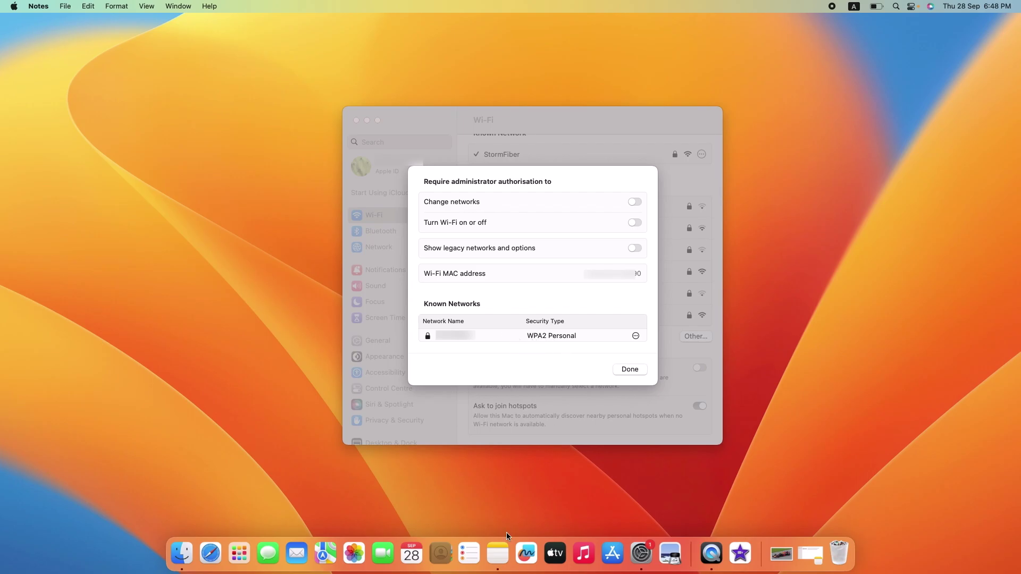
pyautogui.click(502, 564)
pyautogui.press('Return')
pyautogui.press('super+v')
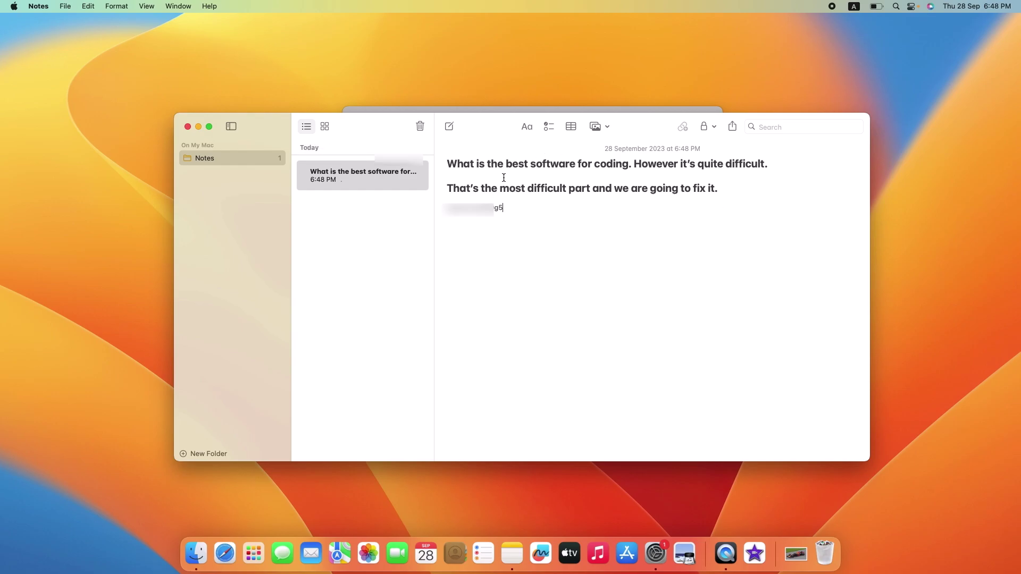
# Return the System Settings advanced Wi-Fi window to the front, above the note.
pyautogui.click(527, 110)
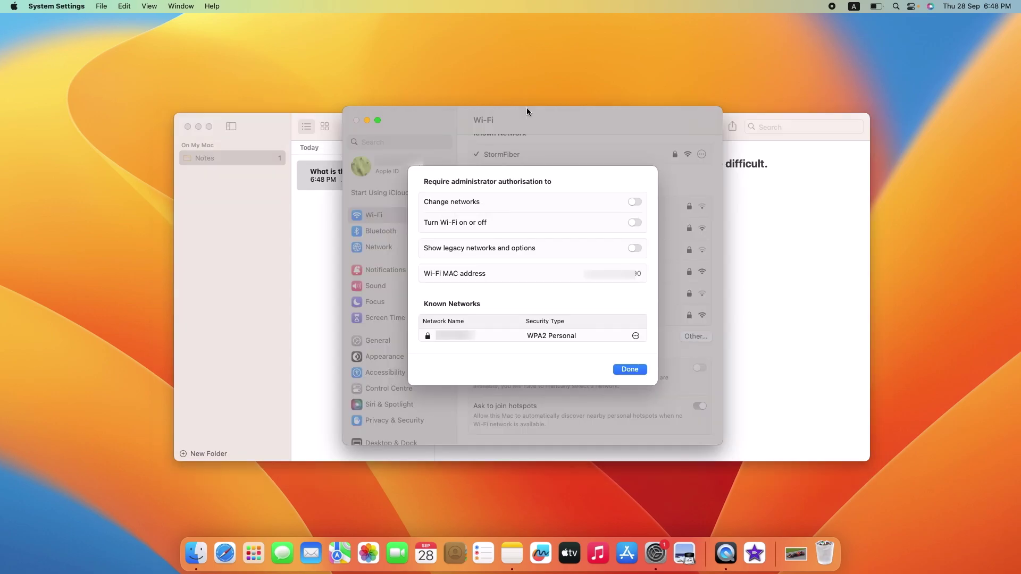